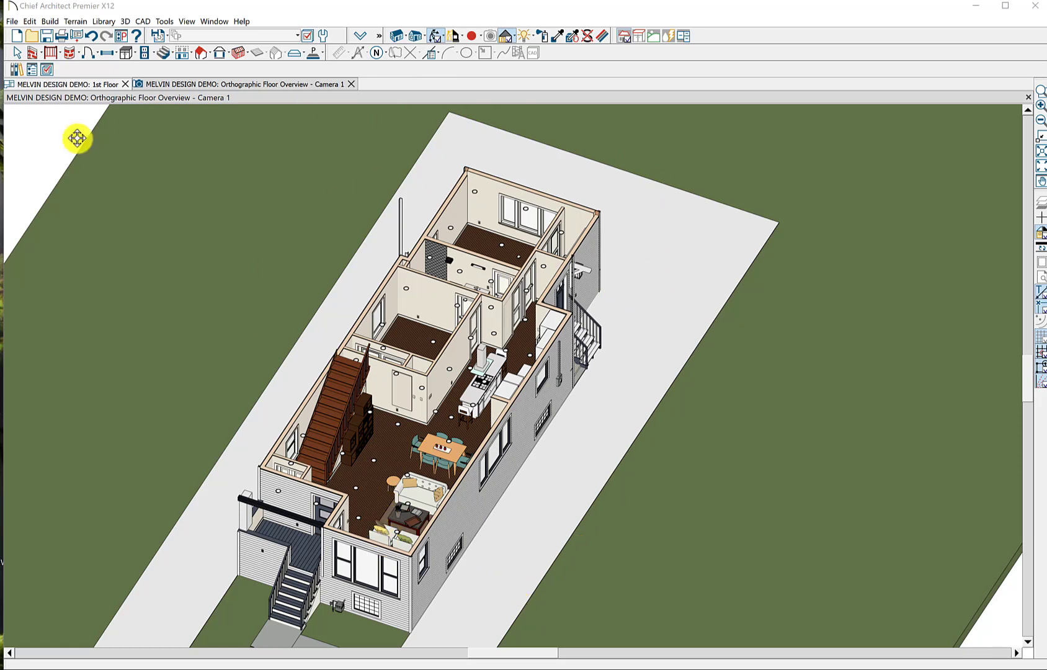
Use Manage Auto Archives to reveal the folder of automatic plan archives.
{"action": "left_click", "coordinate": [13, 21]}
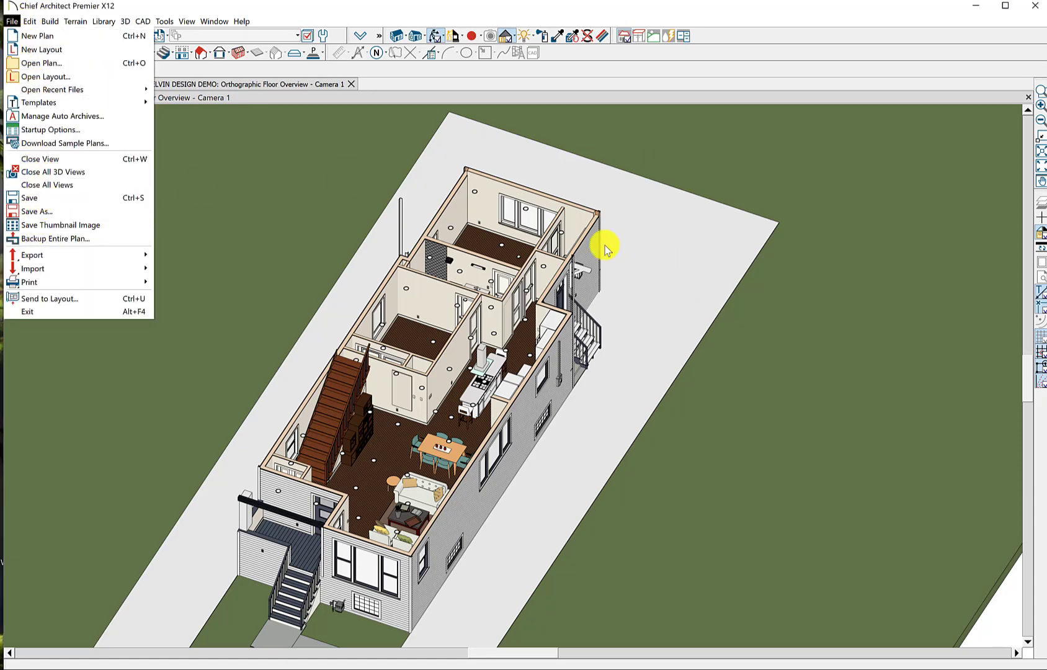
{"action": "left_click", "coordinate": [670, 235]}
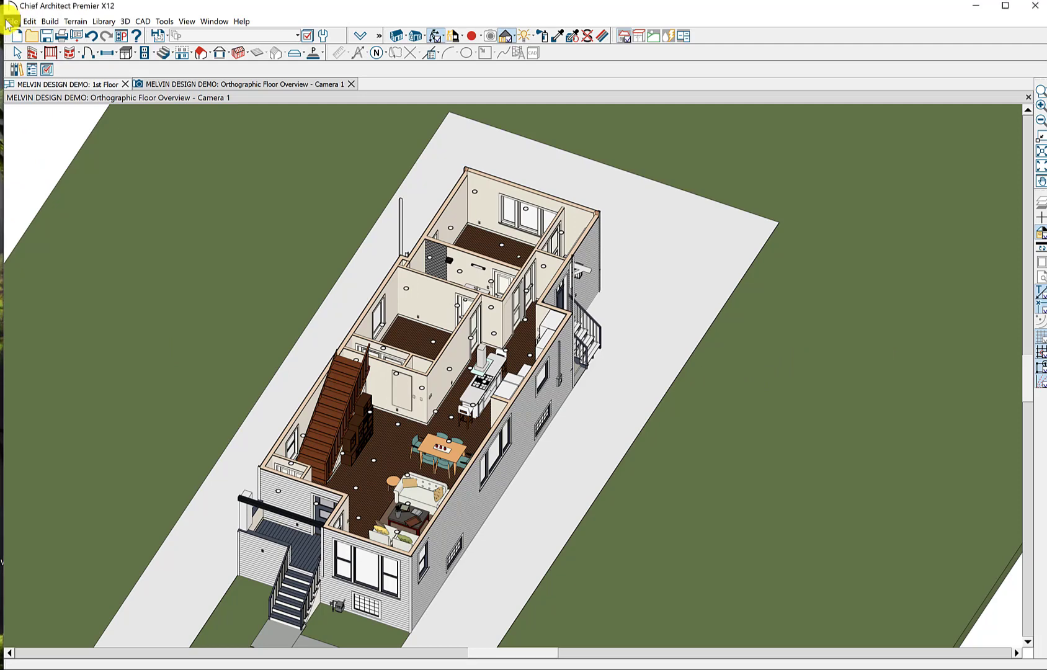
{"action": "left_click", "coordinate": [10, 23]}
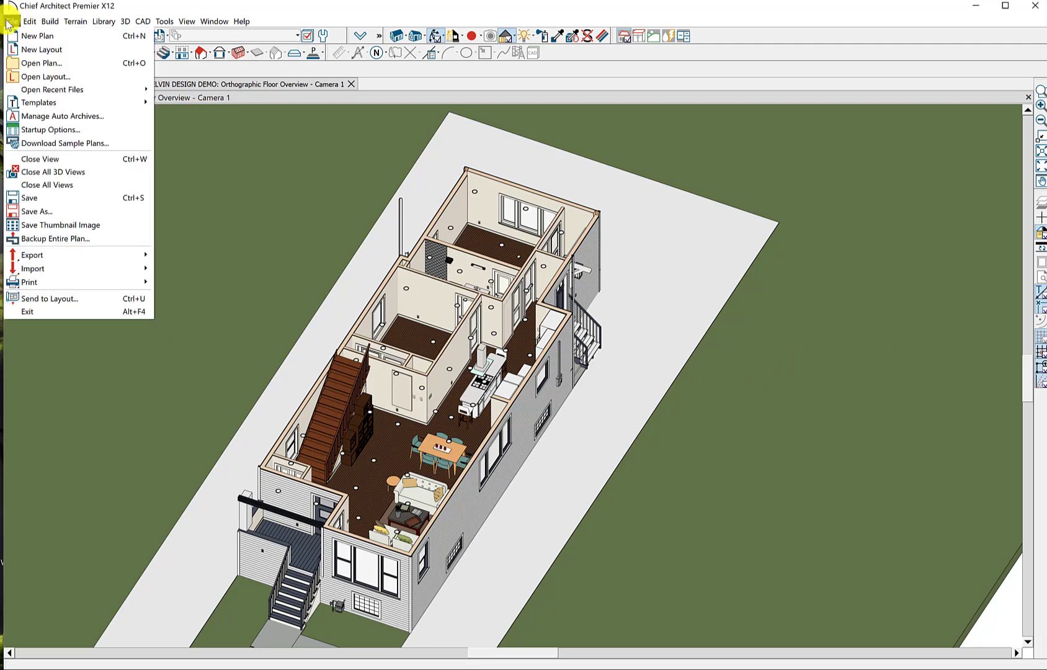
{"action": "left_click", "coordinate": [46, 120]}
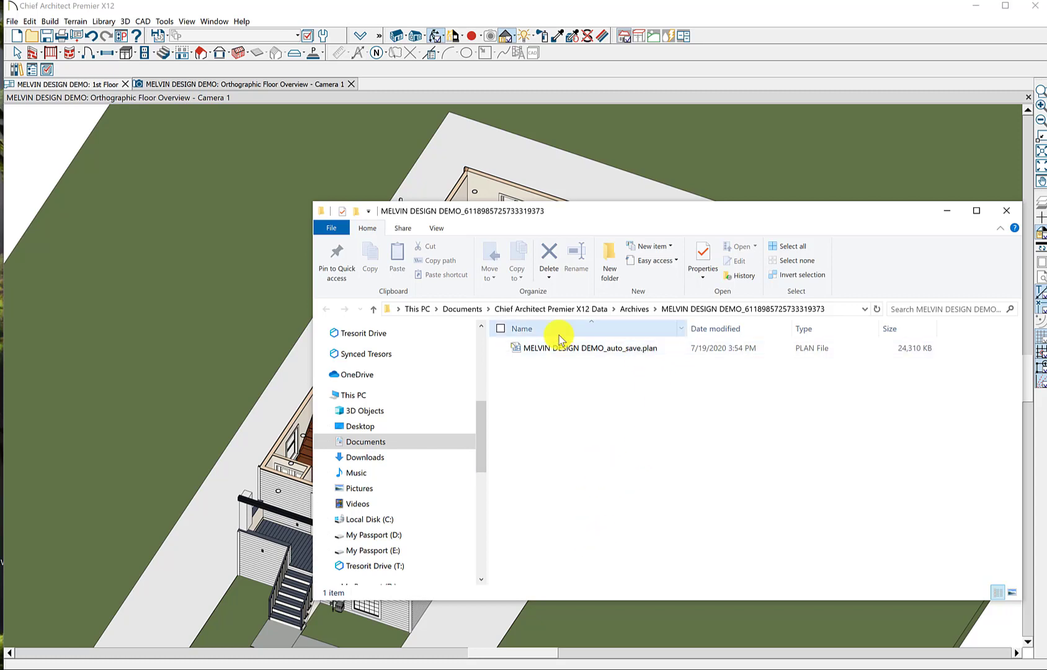
{"action": "mouse_move", "coordinate": [564, 347]}
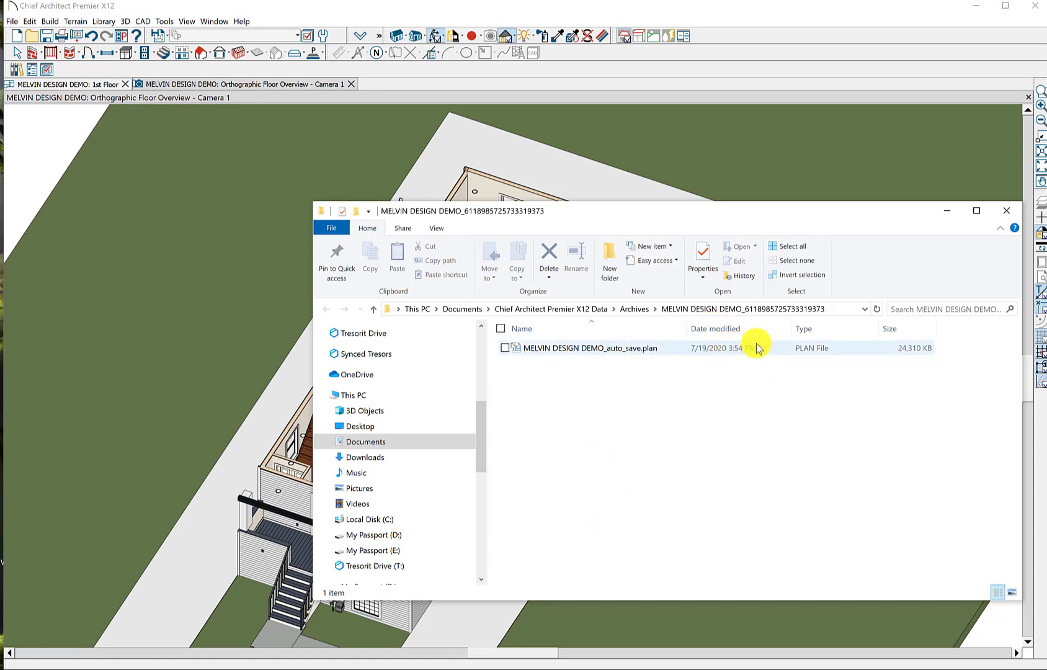
Open MELVIN DESIGN DEMO_auto_save.plan from the archive folder and hide the Explorer window.
{"action": "left_click", "coordinate": [562, 347]}
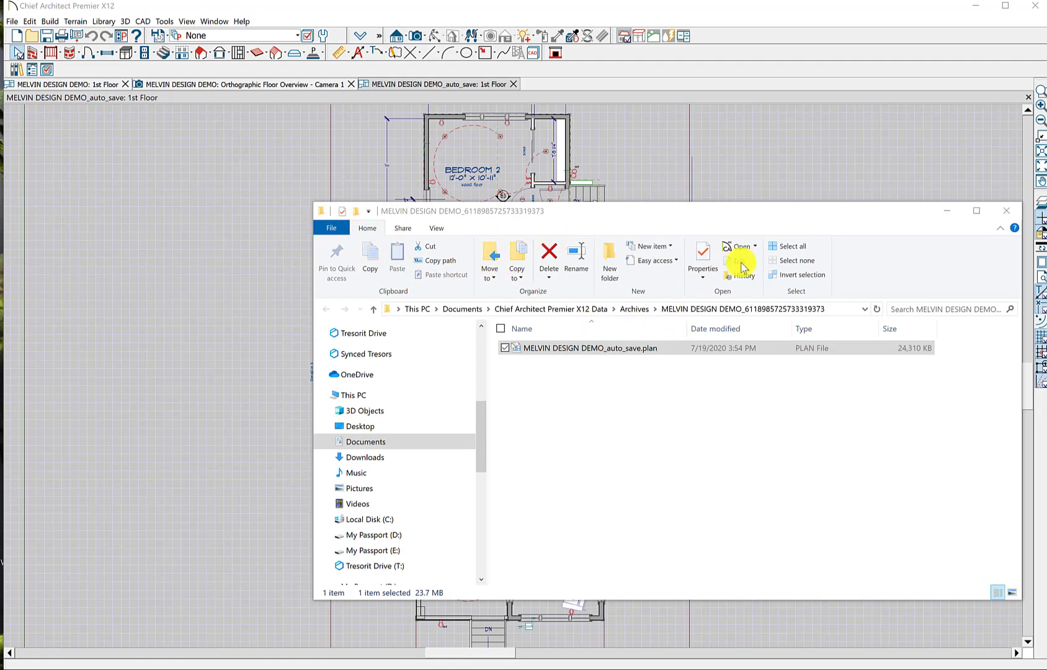
{"action": "left_click_drag", "start_coordinate": [787, 215], "coordinate": [613, 223]}
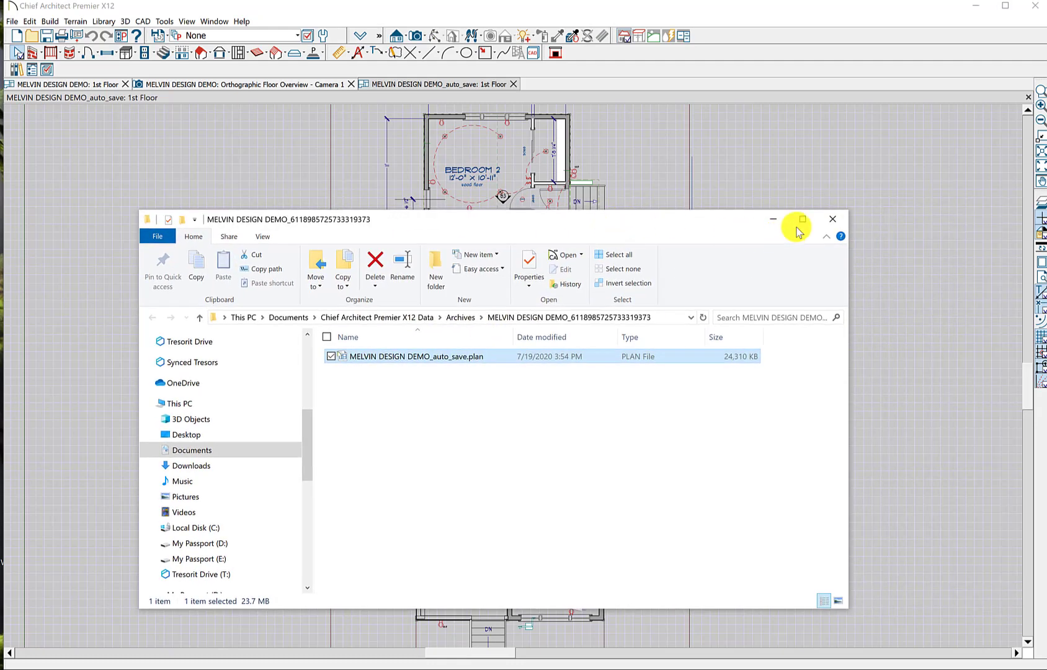
{"action": "left_click", "coordinate": [772, 219]}
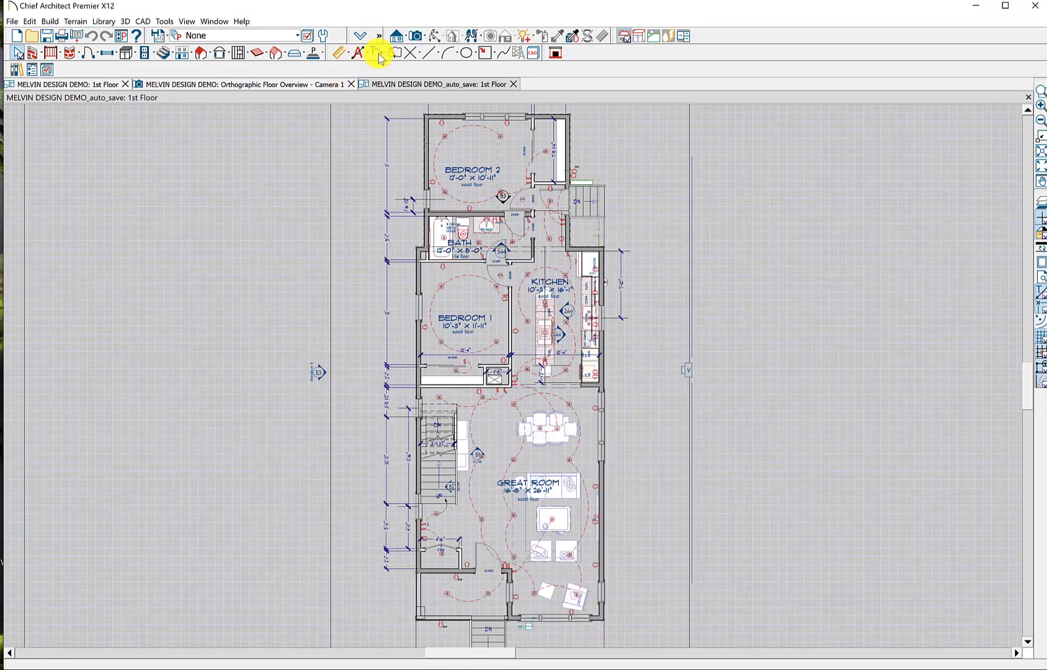
Compare the original MELVIN DESIGN DEMO plan tab with the auto-saved floor plan tab.
{"action": "left_click", "coordinate": [390, 54]}
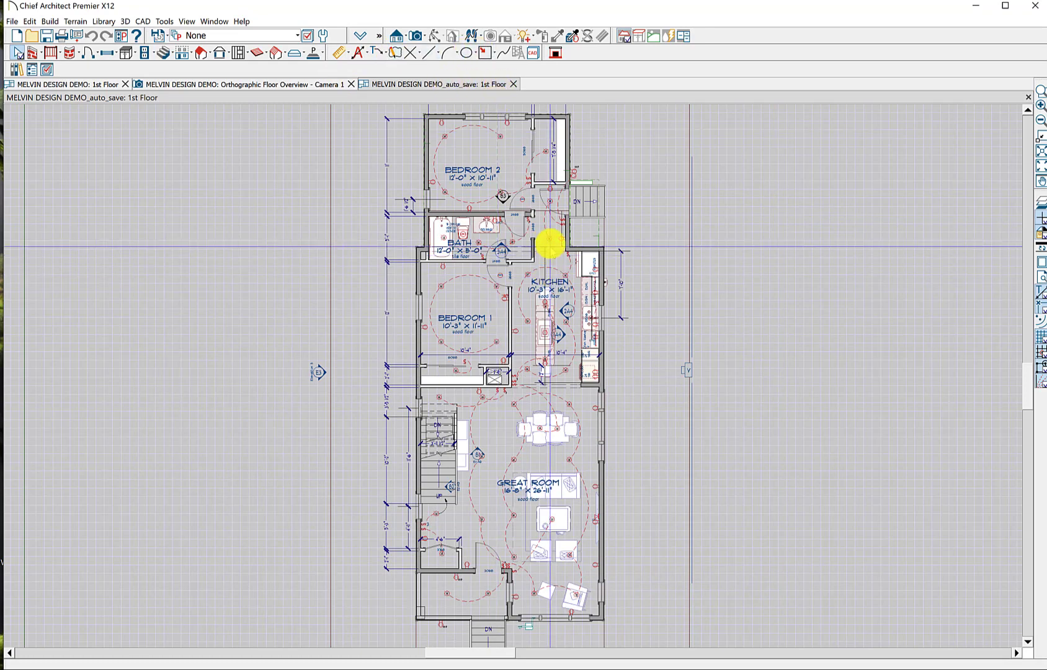
{"action": "left_click", "coordinate": [100, 85]}
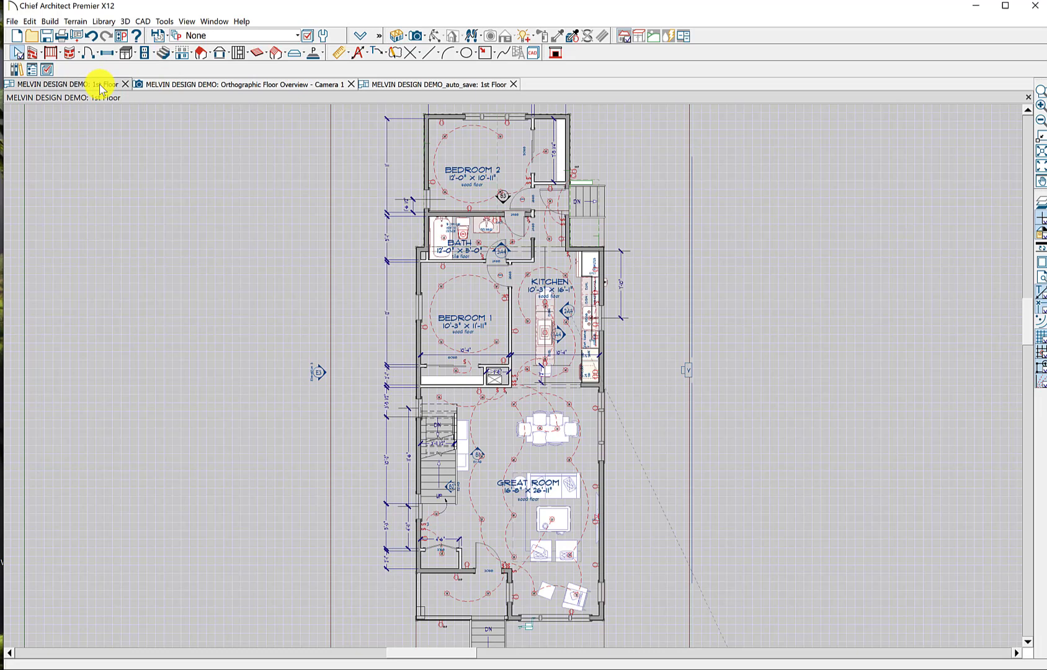
{"action": "left_click", "coordinate": [406, 85]}
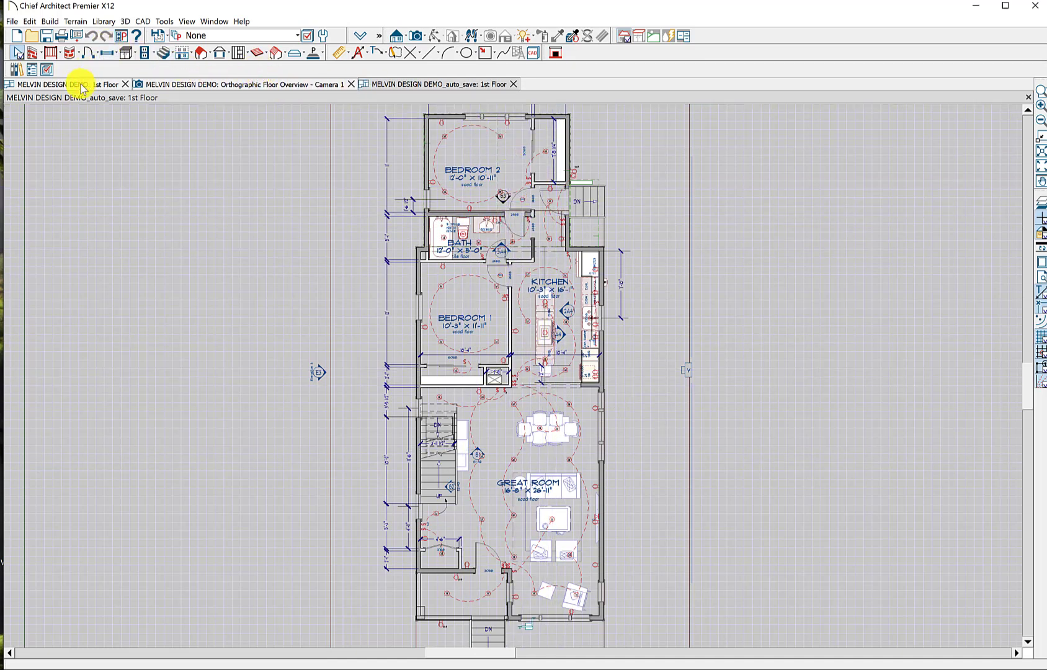
Close the original MELVIN DESIGN DEMO plan without saving and dismiss the backup warning.
{"action": "left_click", "coordinate": [126, 85]}
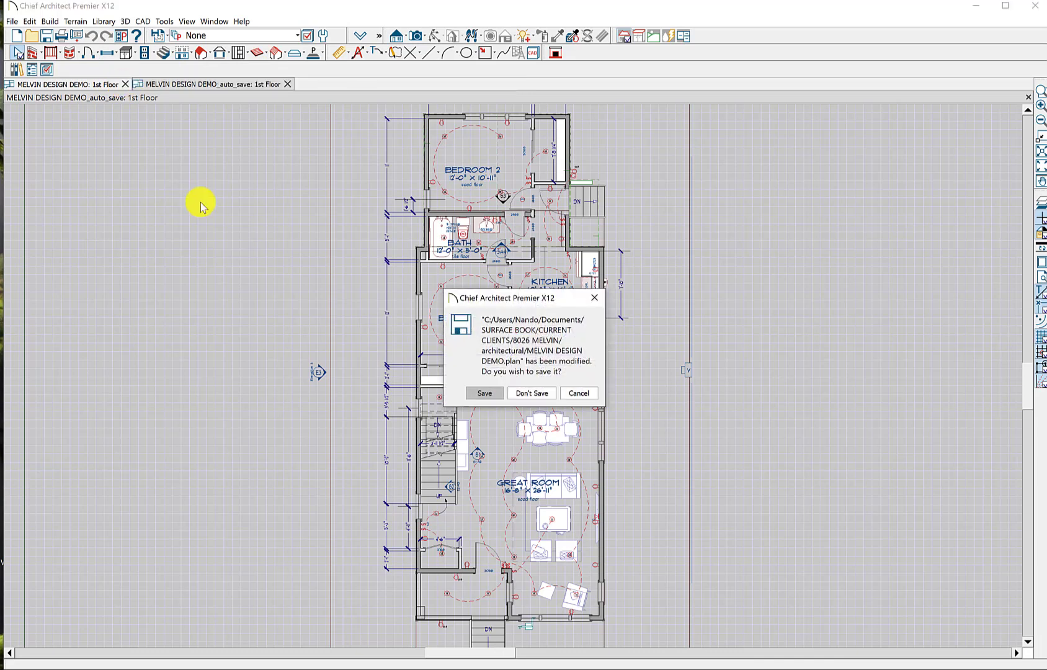
{"action": "left_click", "coordinate": [536, 394]}
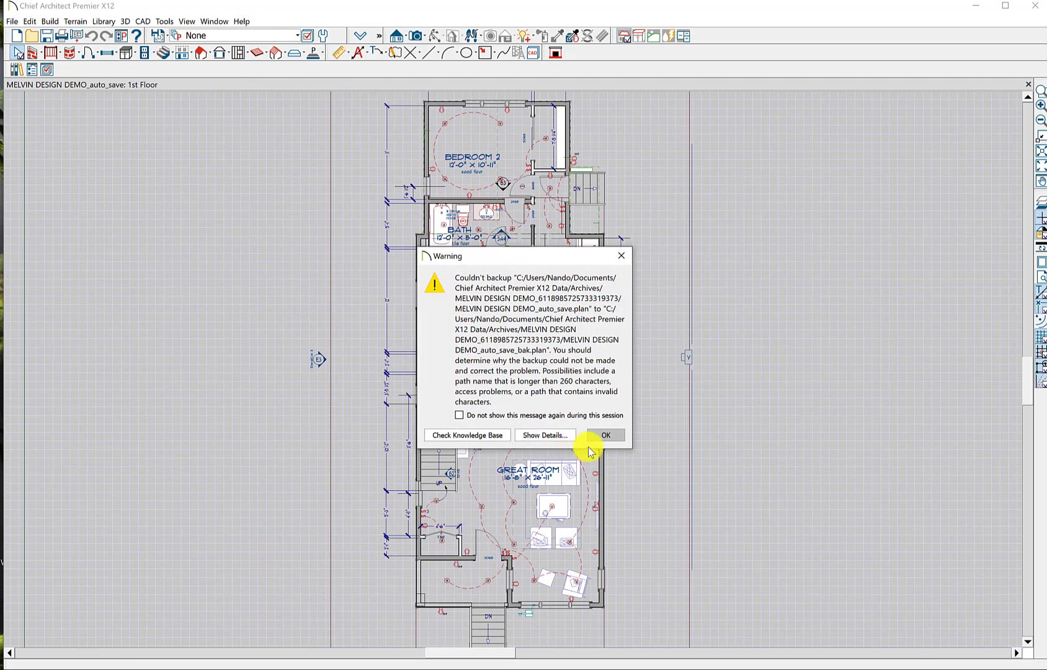
{"action": "left_click", "coordinate": [605, 434]}
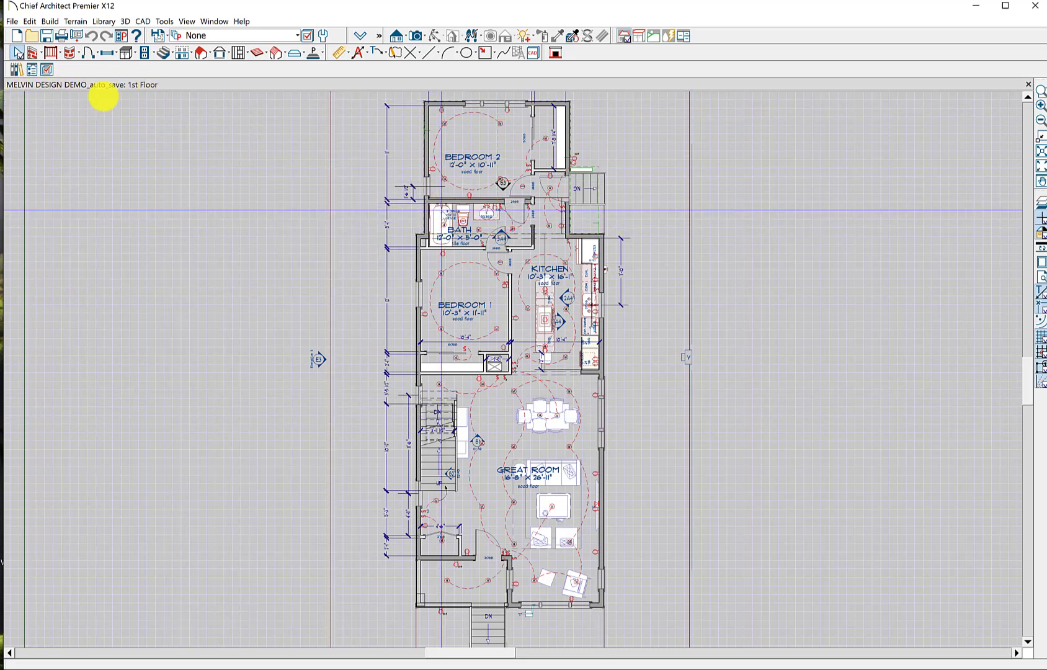
{"action": "left_click", "coordinate": [11, 22]}
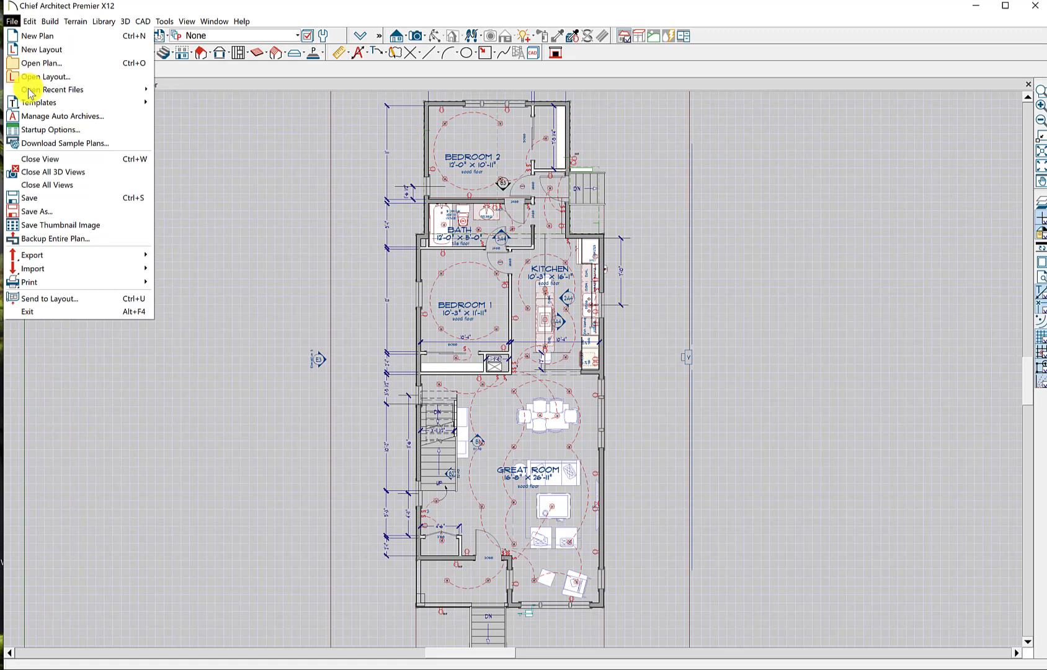
{"action": "left_click", "coordinate": [41, 120]}
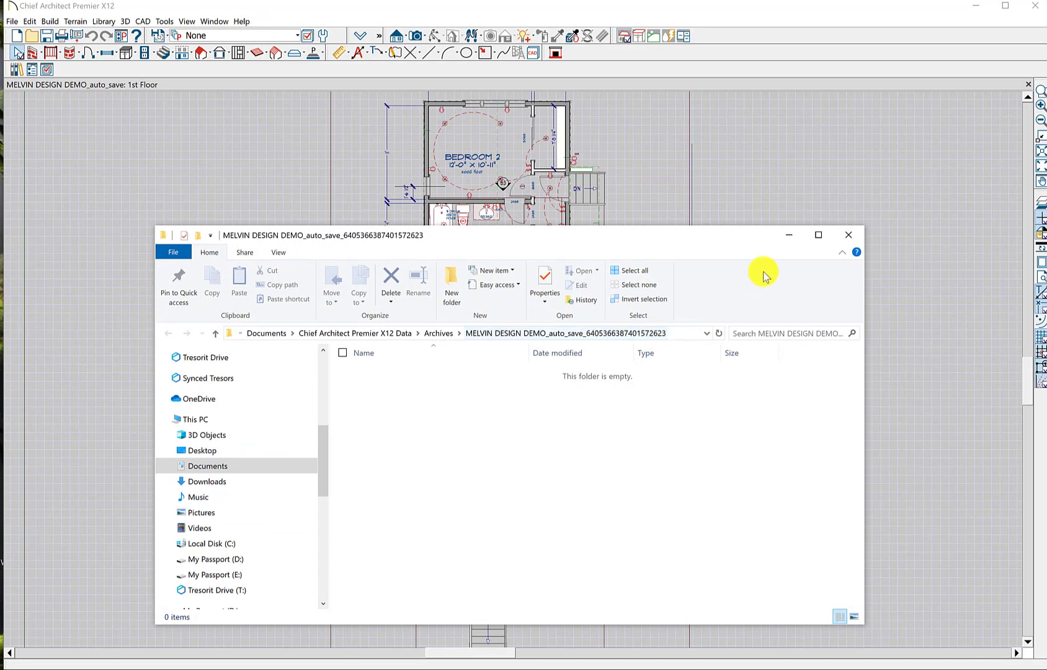
{"action": "left_click", "coordinate": [792, 237]}
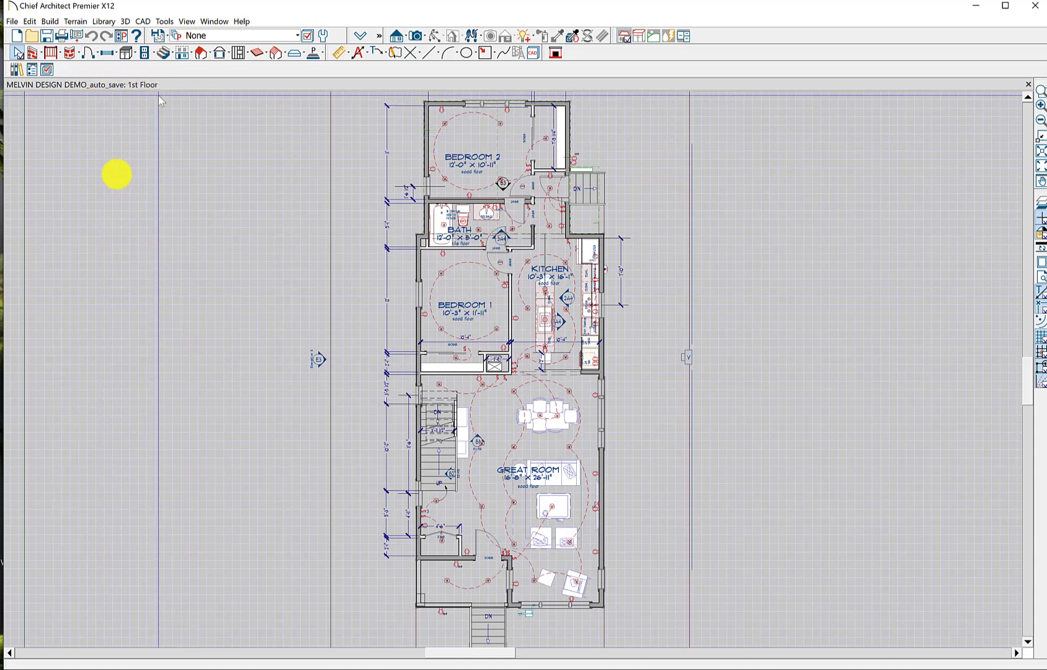
{"action": "left_click", "coordinate": [12, 21]}
{"action": "left_click", "coordinate": [92, 215]}
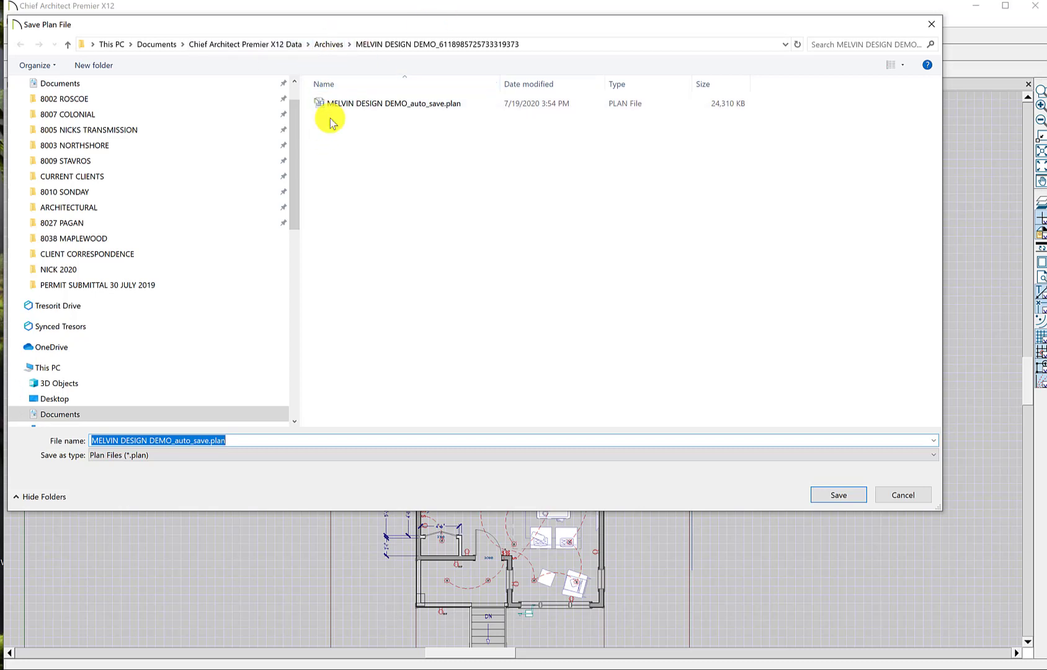
{"action": "mouse_move", "coordinate": [72, 176]}
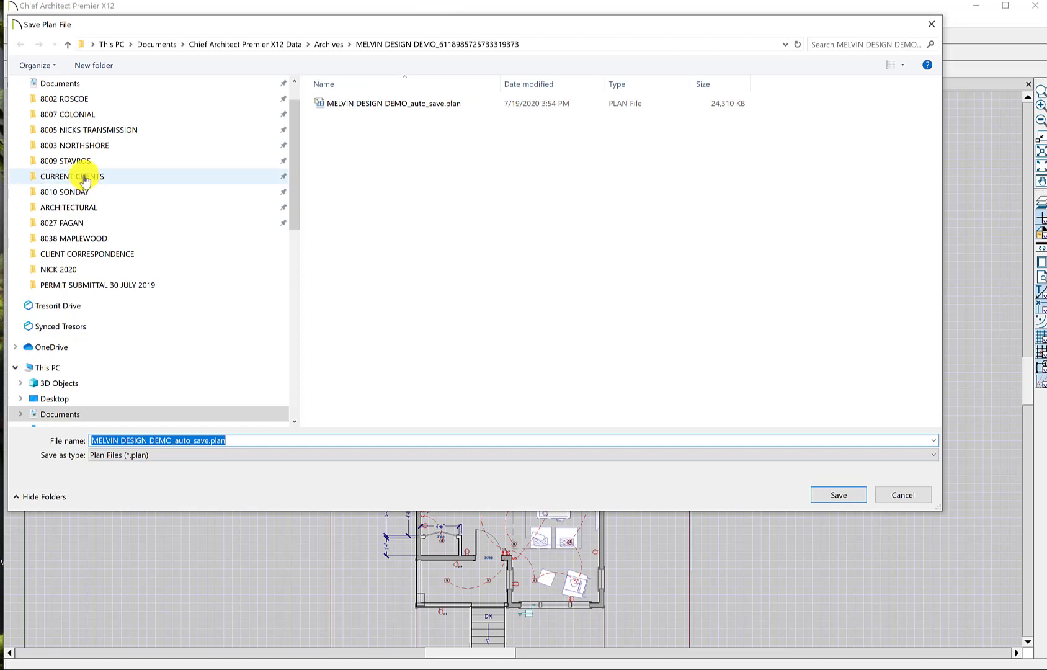
{"action": "left_click", "coordinate": [84, 182]}
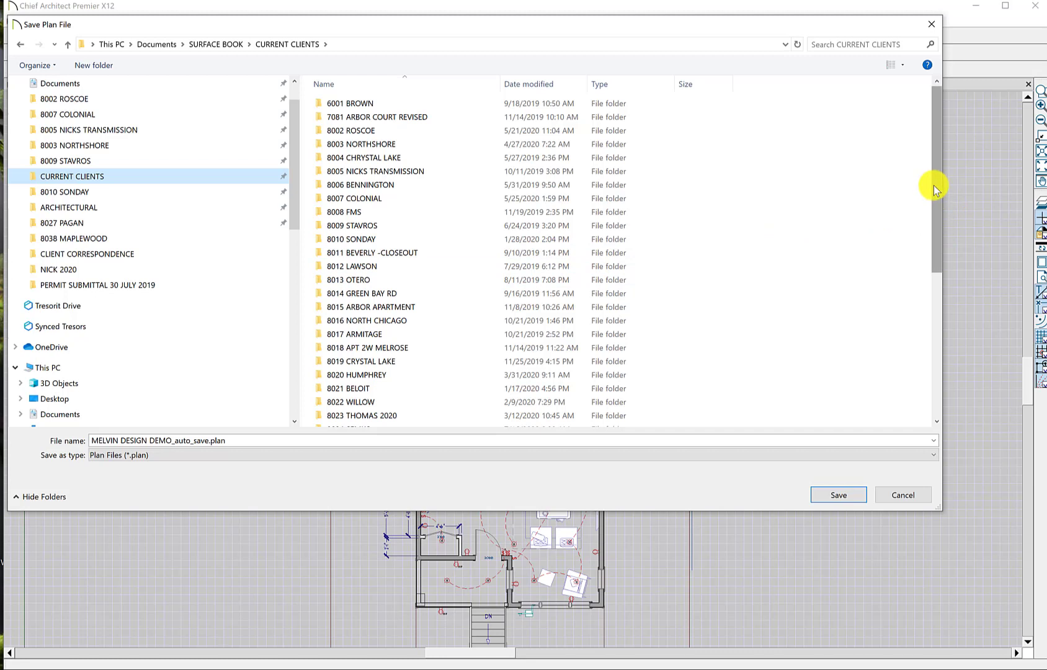
{"action": "left_click_drag", "start_coordinate": [935, 188], "coordinate": [916, 339]}
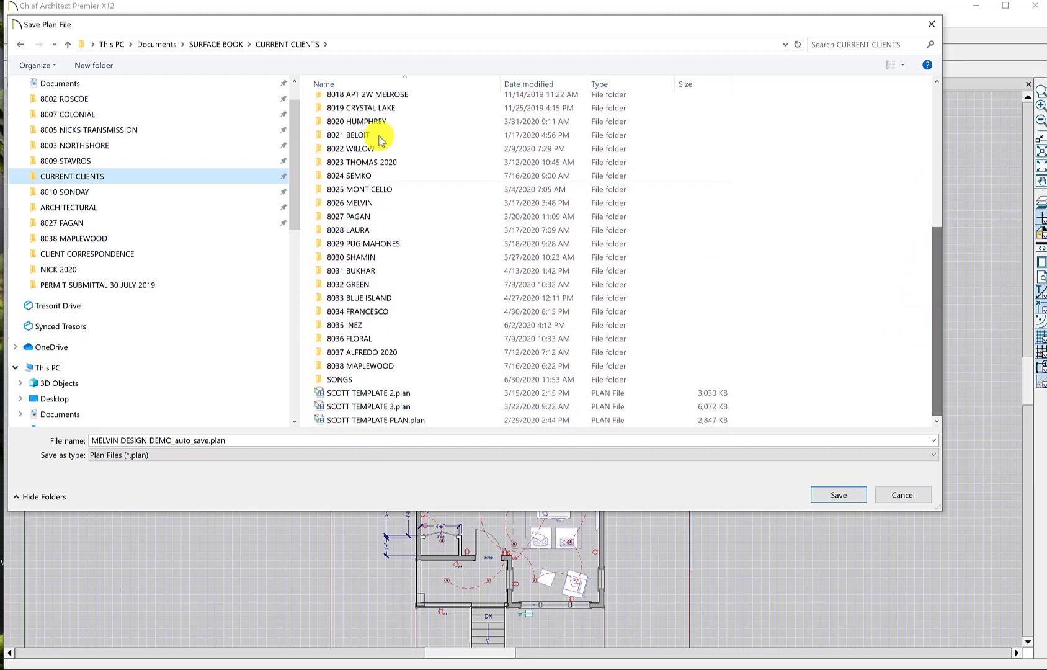
{"action": "left_click", "coordinate": [393, 204]}
{"action": "double_click", "coordinate": [392, 204]}
{"action": "left_click", "coordinate": [409, 107]}
{"action": "double_click", "coordinate": [412, 107]}
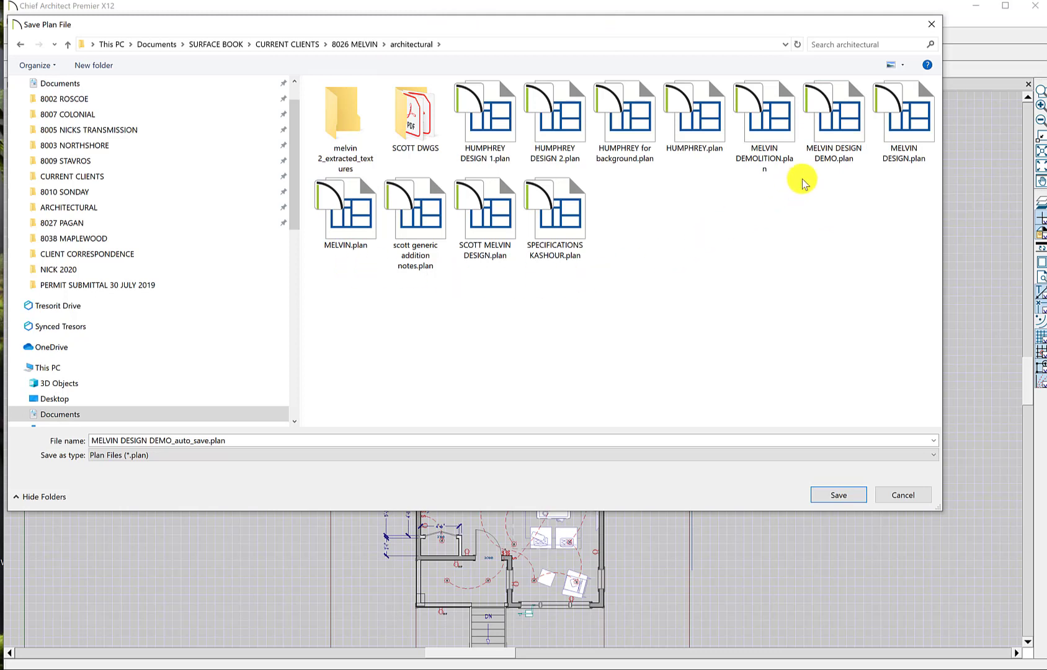
Save over the existing MELVIN DESIGN DEMO.plan, confirming the replacement.
{"action": "left_click", "coordinate": [846, 121]}
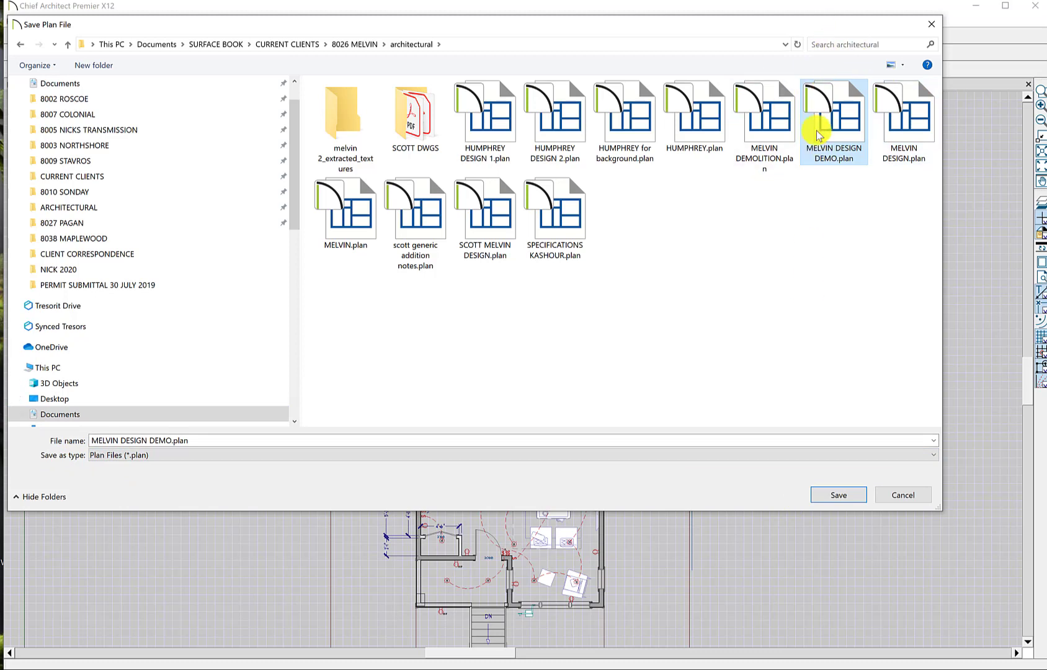
{"action": "left_click", "coordinate": [838, 501]}
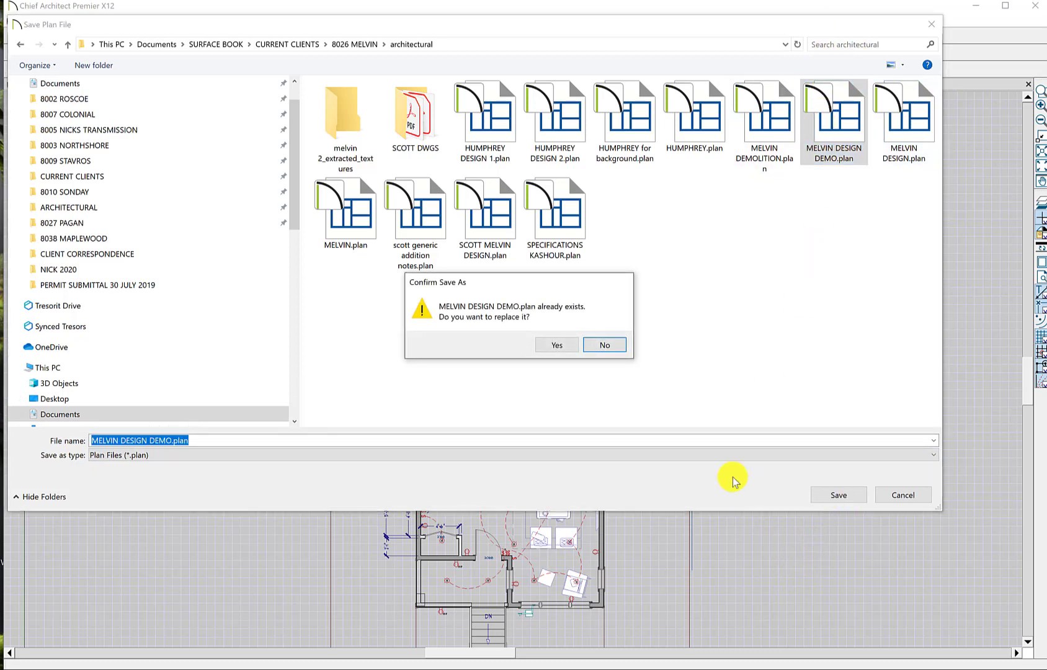
{"action": "left_click", "coordinate": [557, 345]}
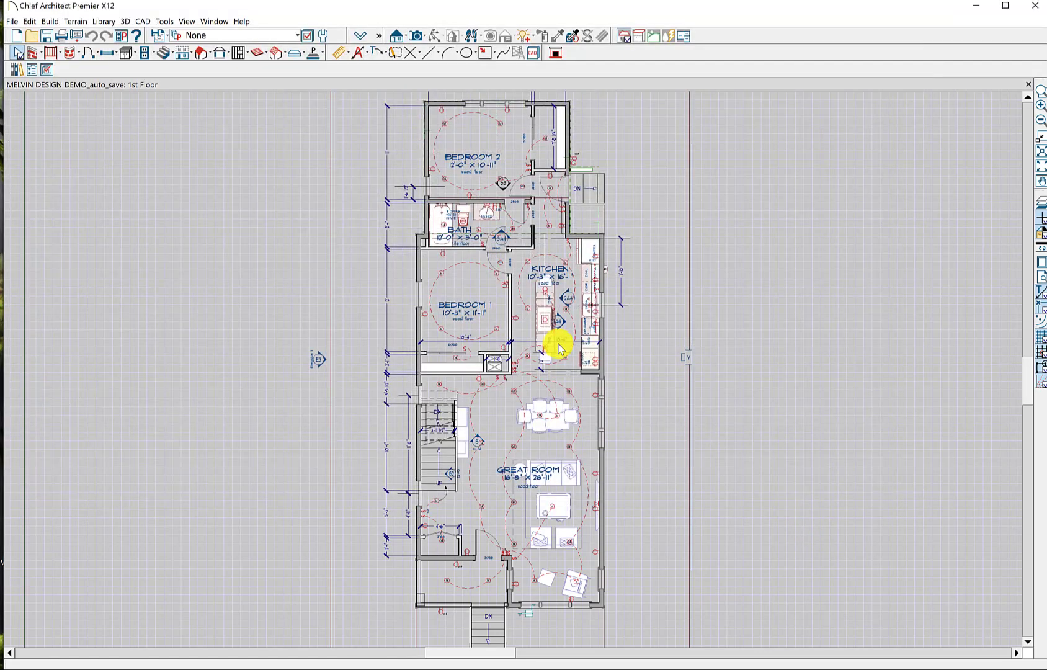